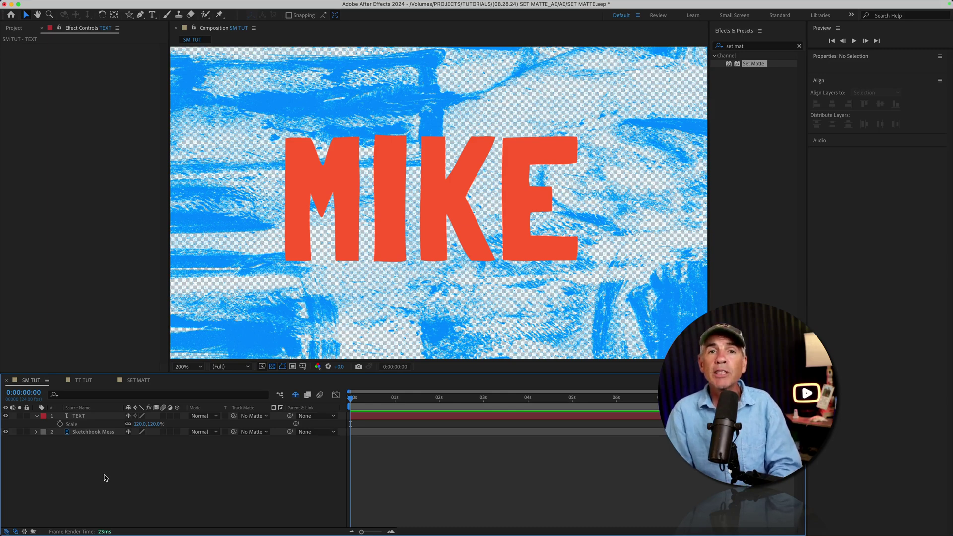
Check the blue texture beneath MIKE, then apply Channel > Set Matte to the TEXT layer.
click(79, 416)
click(6, 416)
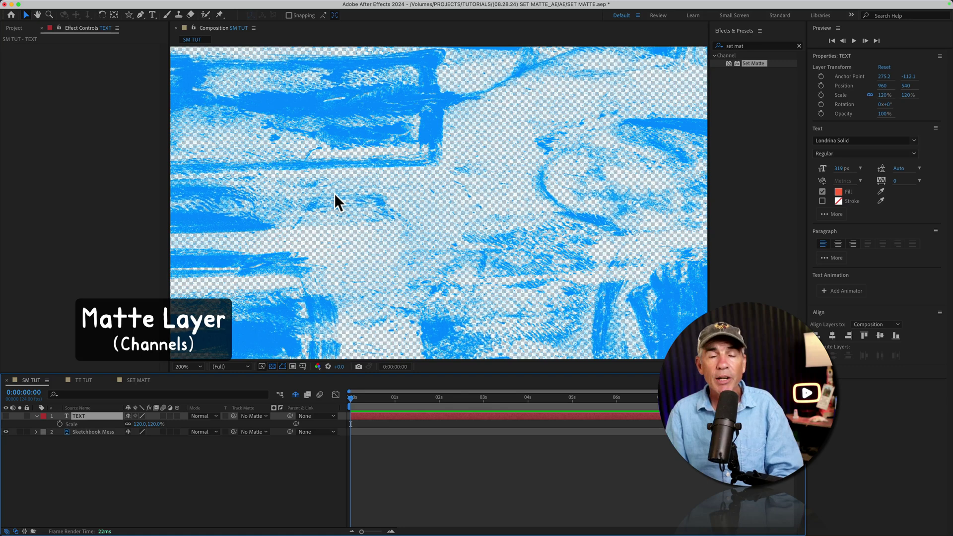
click(7, 416)
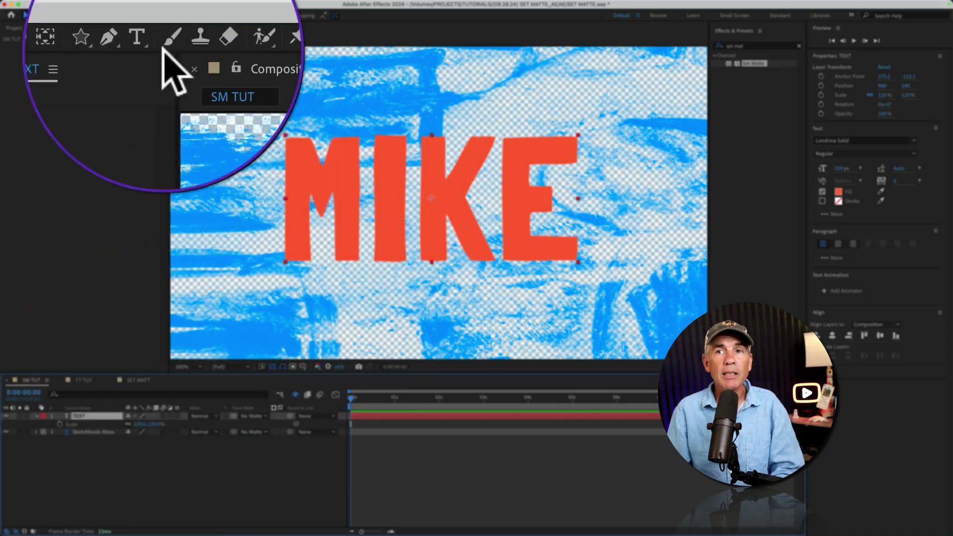
click(186, 5)
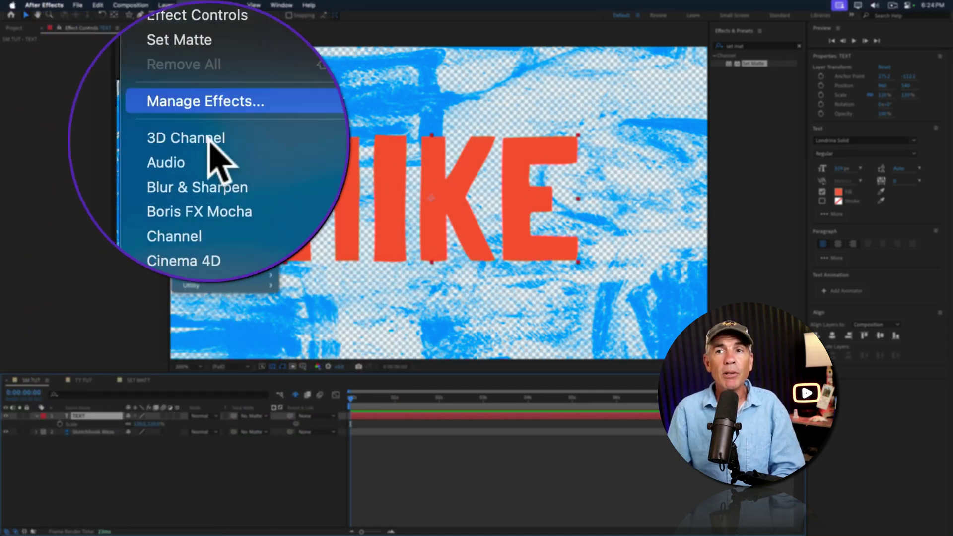
mouse_move(213, 114)
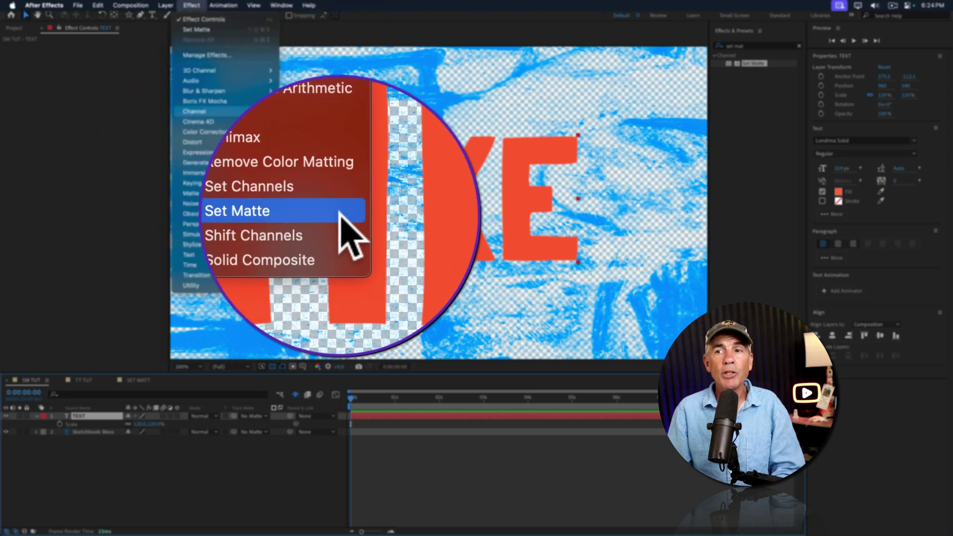
click(339, 214)
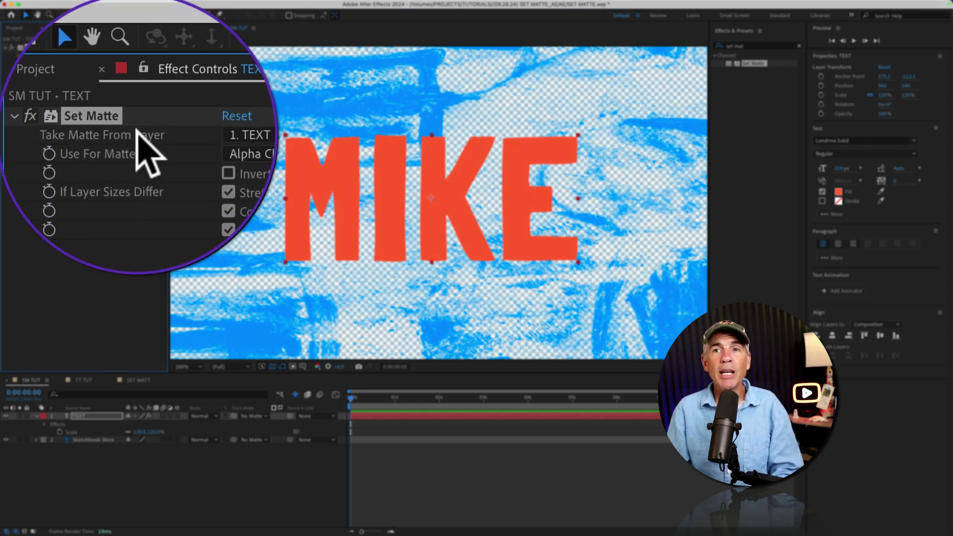
Set Take Matte From Layer to 2. Blue Texture.
click(144, 140)
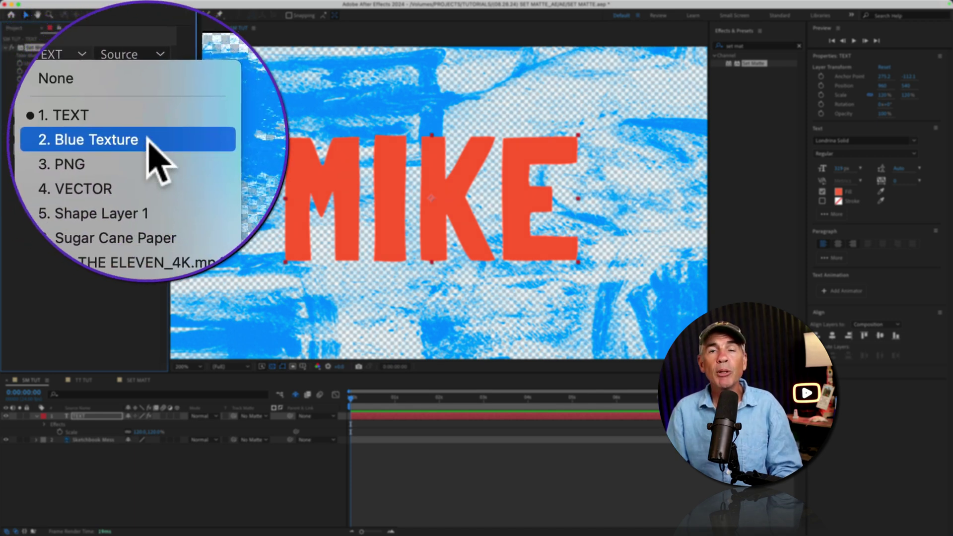
click(148, 140)
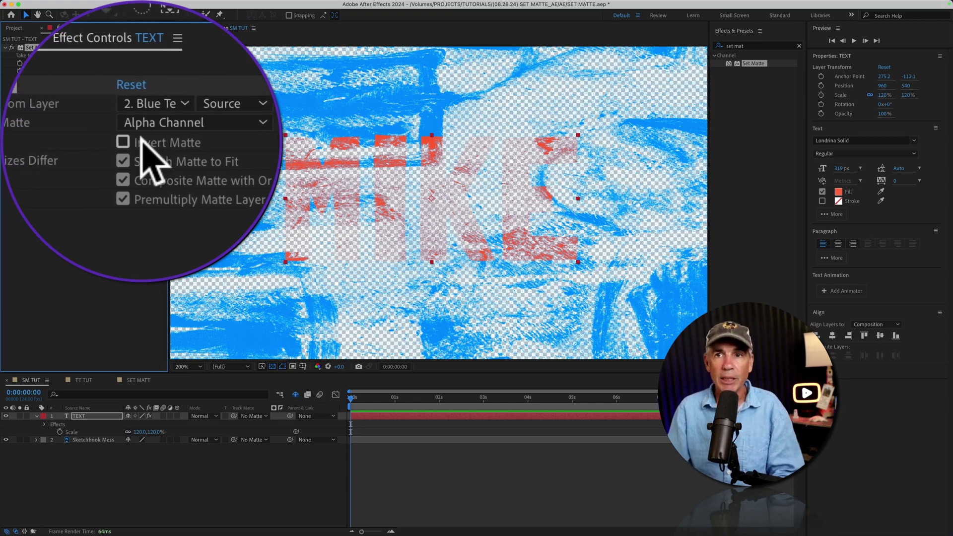
Enable Invert Matte, then deselect the TEXT layer.
click(138, 141)
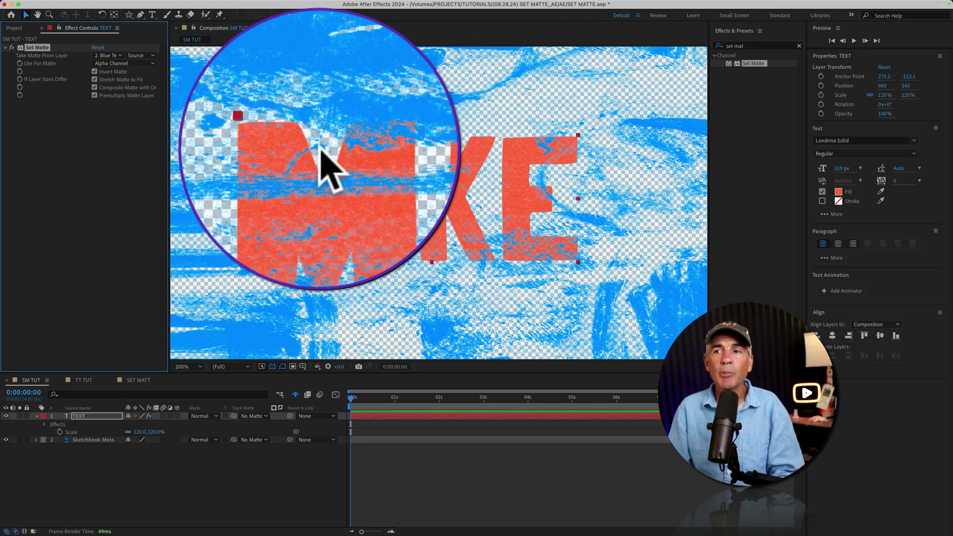
click(163, 484)
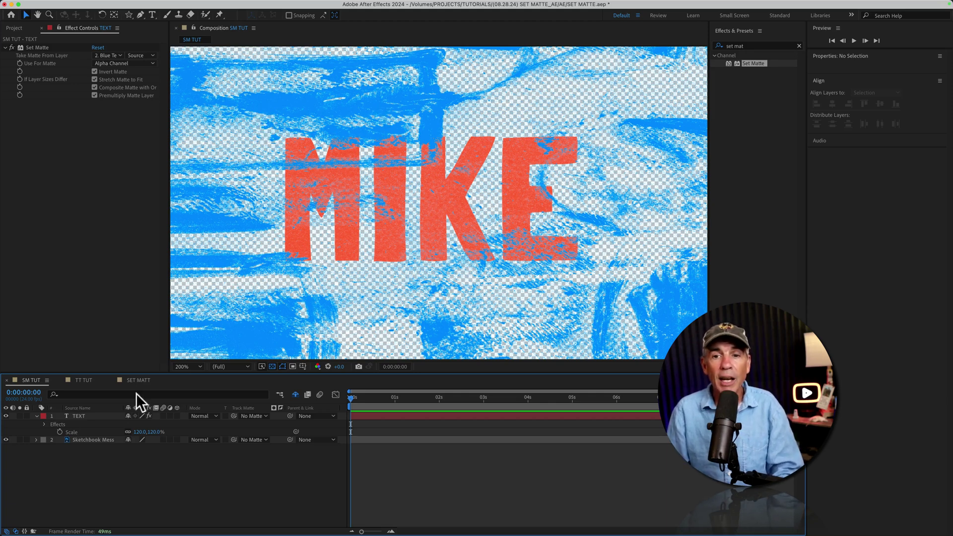
Hide the Sketchbook background layer and select the TEXT layer.
click(6, 439)
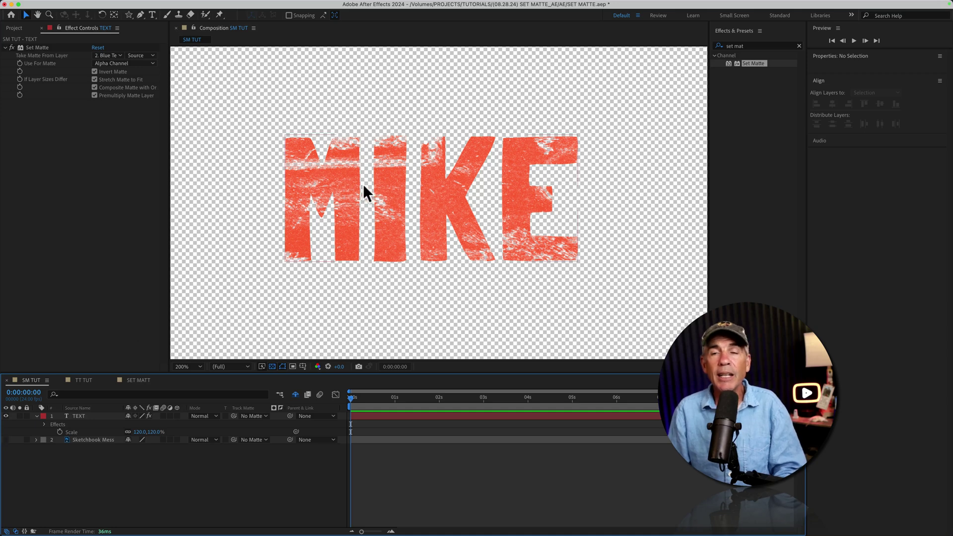
click(427, 176)
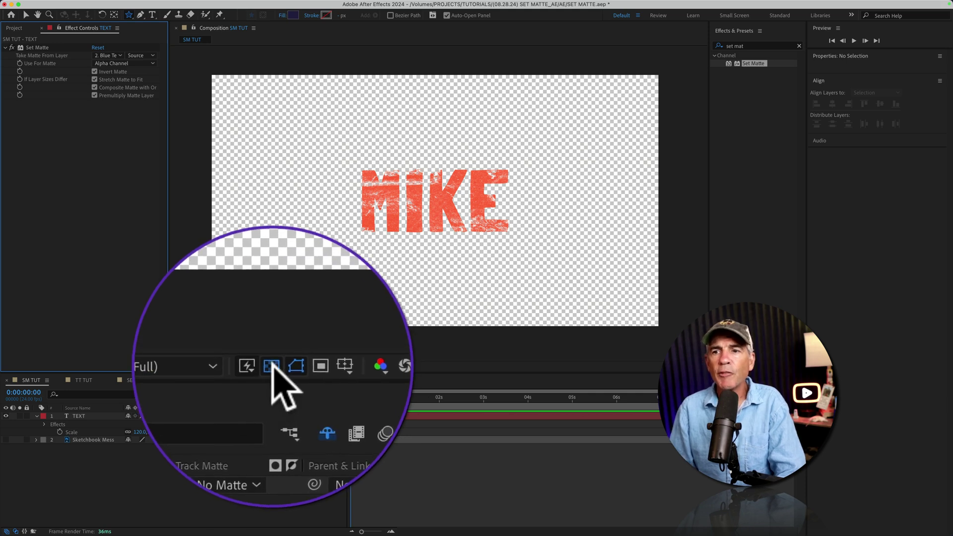
click(272, 366)
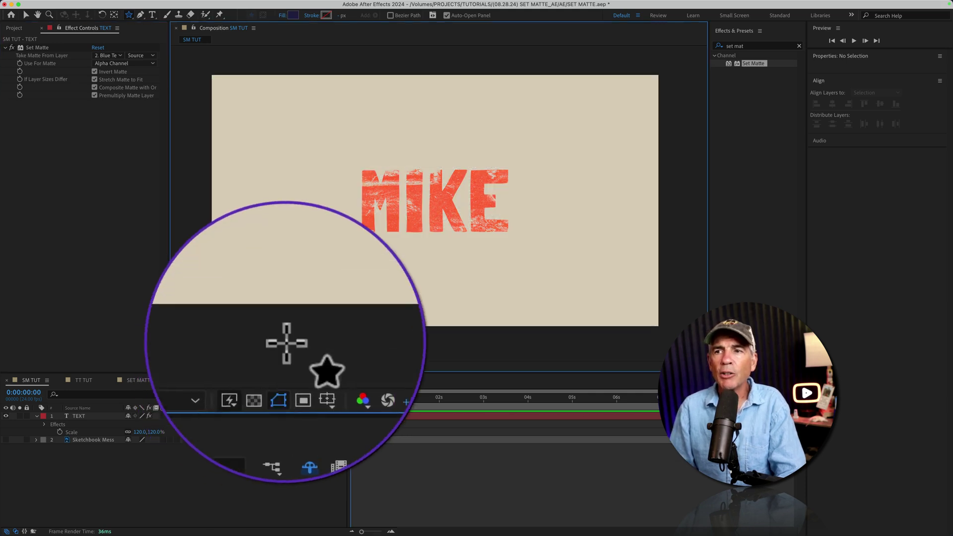
key(period)
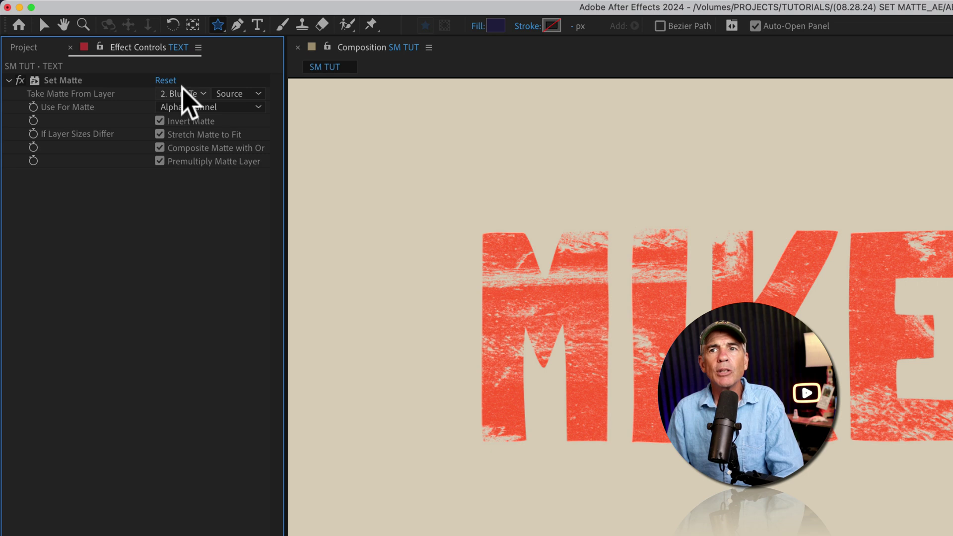
click(186, 93)
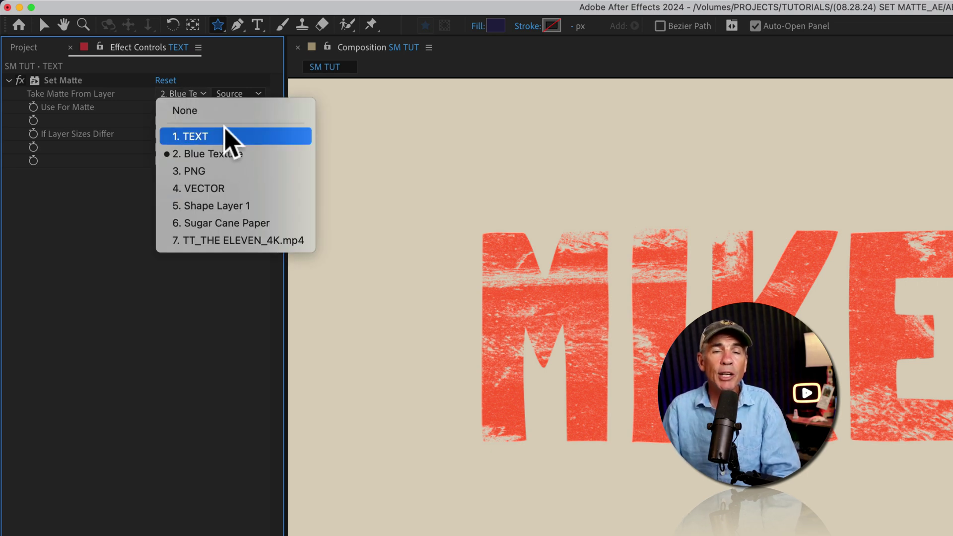
click(90, 188)
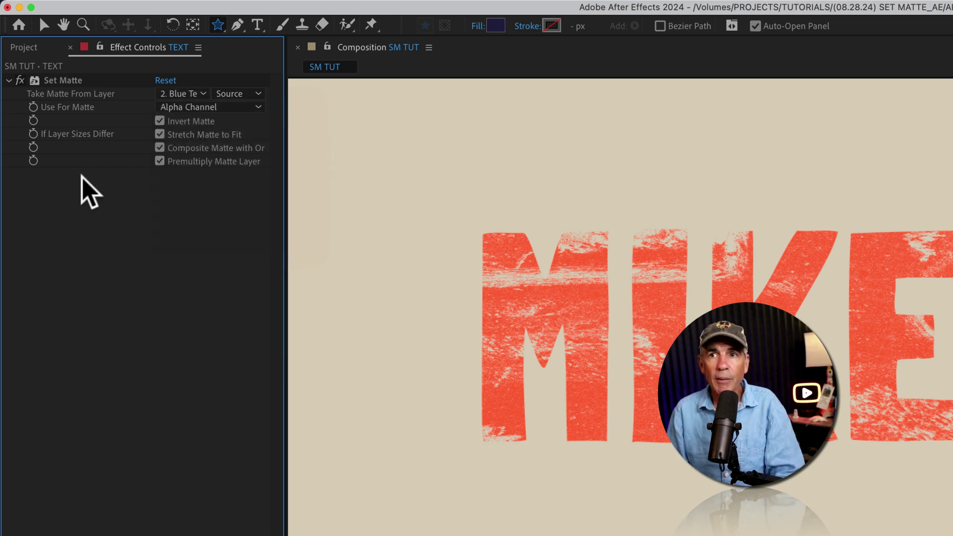
click(250, 92)
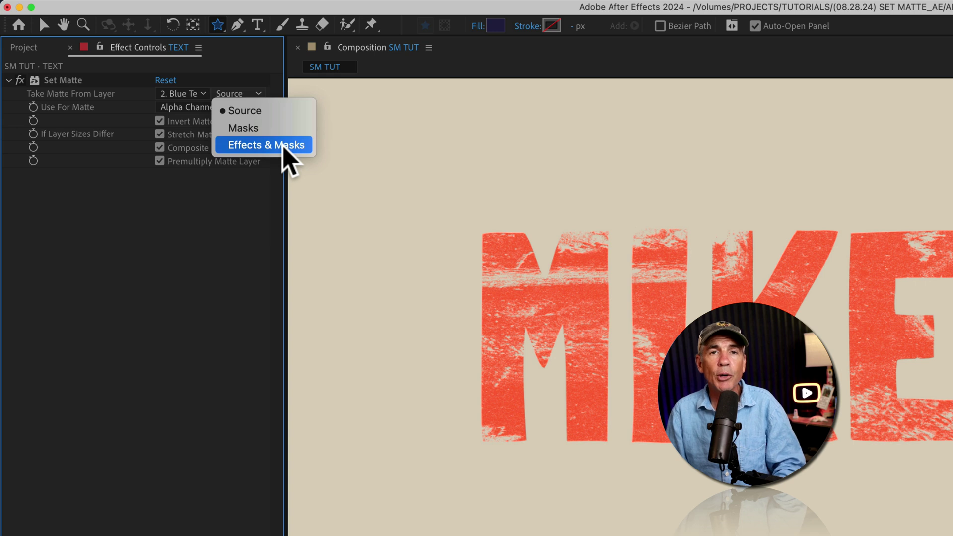
click(268, 112)
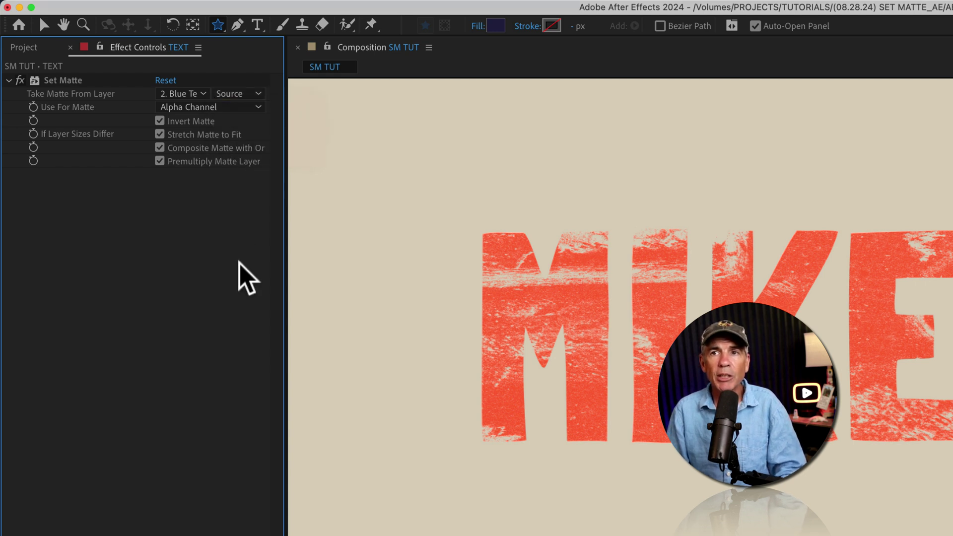
Set Use For Matte to Luminance, comparing Invert Matte and Stretch Matte to Fit off and on.
click(206, 107)
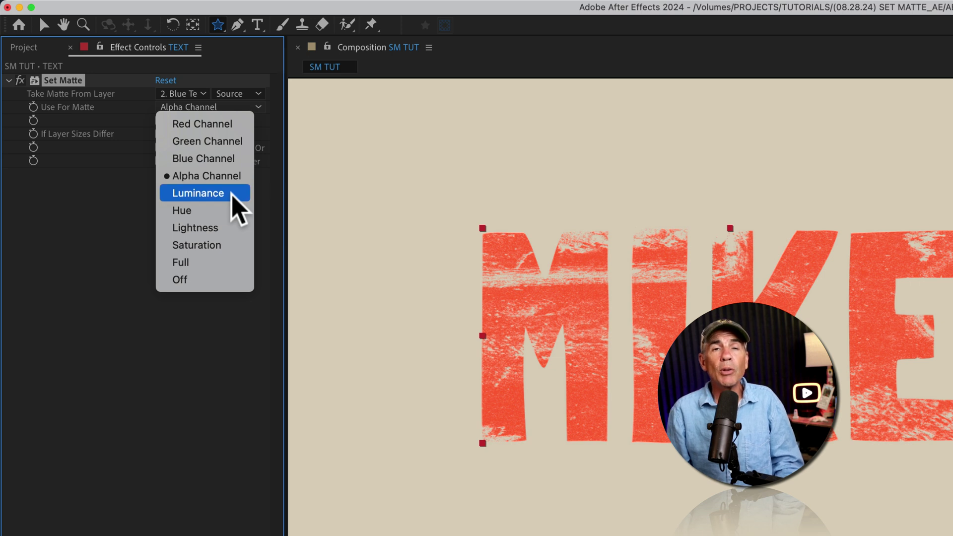
click(232, 195)
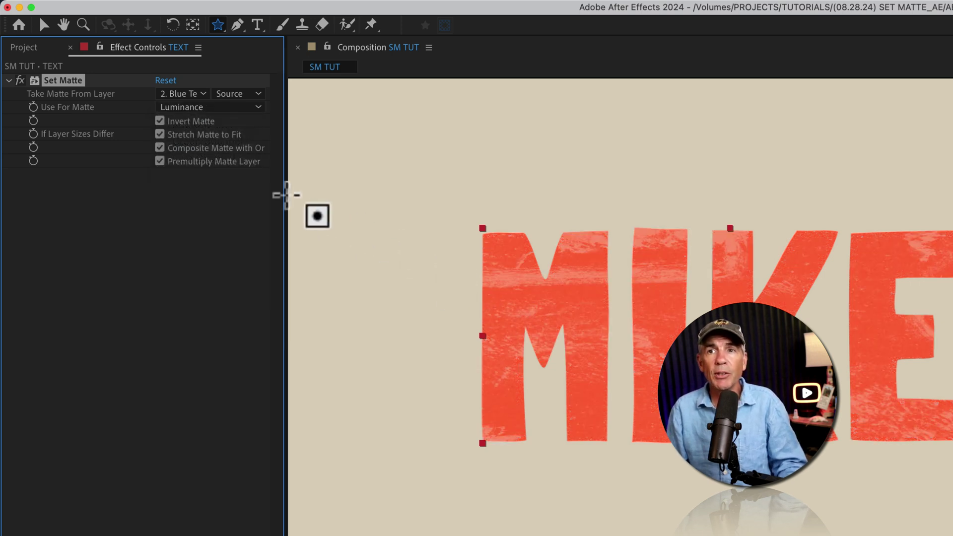
click(161, 121)
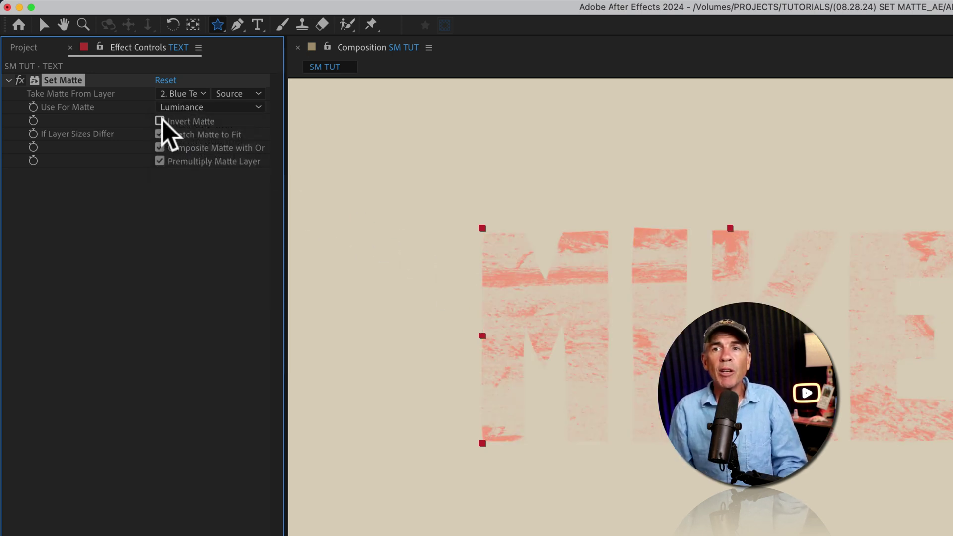
click(160, 121)
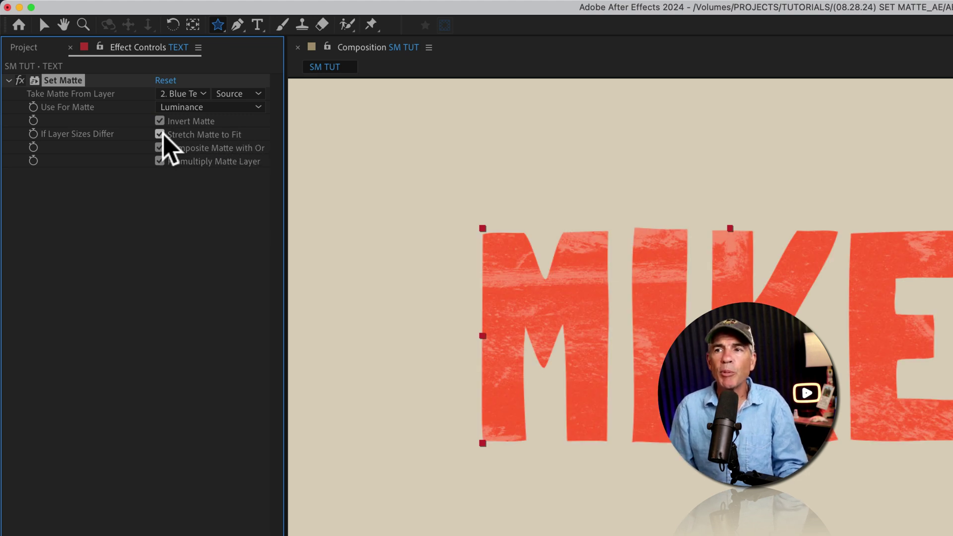
click(160, 134)
click(160, 135)
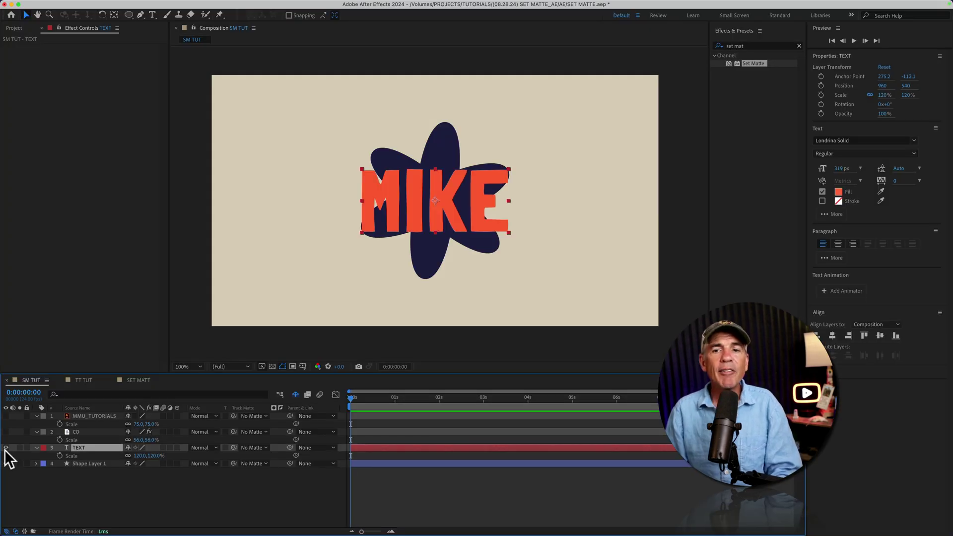
Compare the flower shape on and off, then apply Set Matte to the MIKE text.
click(6, 463)
click(6, 464)
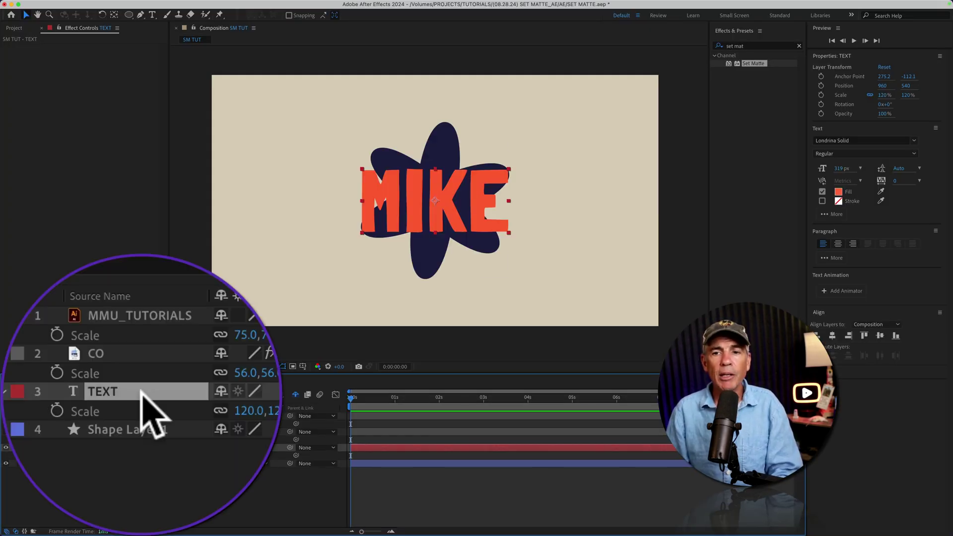
mouse_move(166, 8)
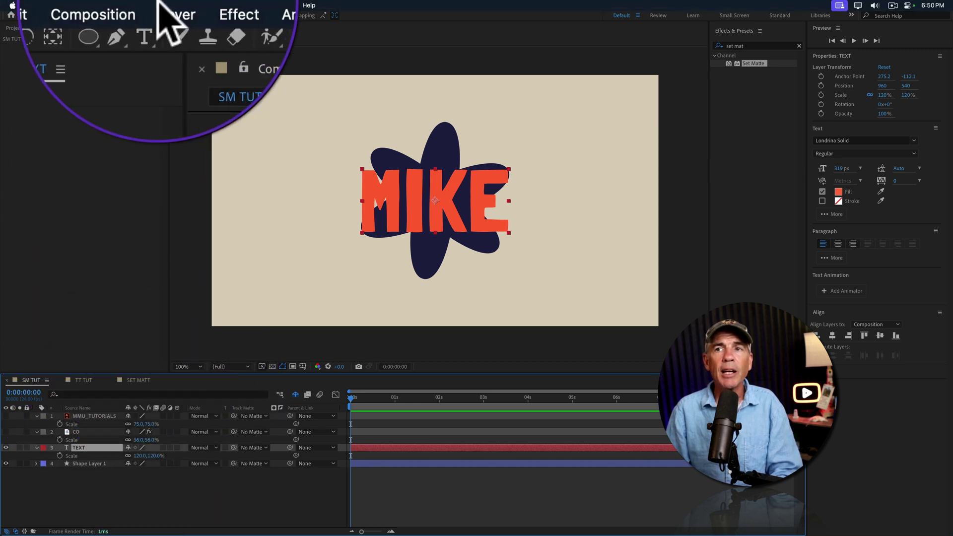
click(182, 4)
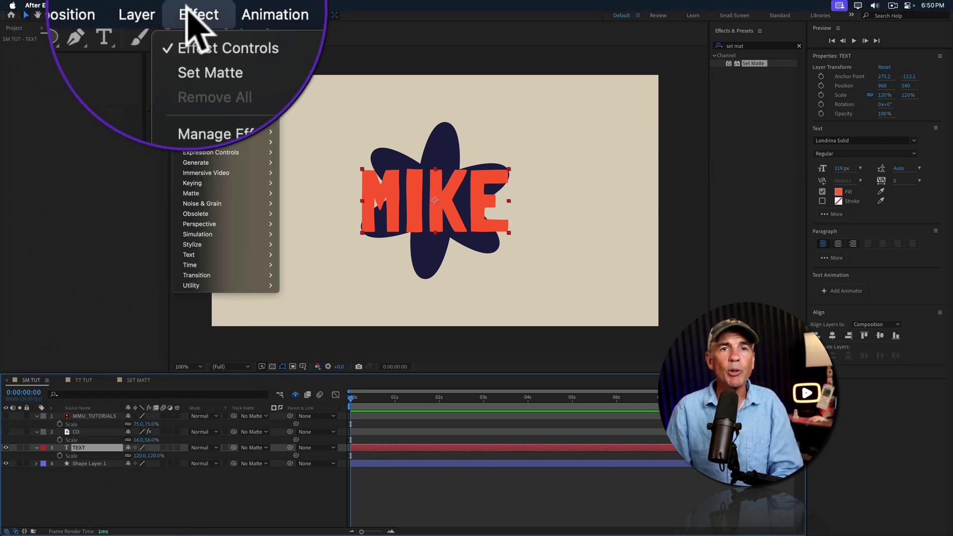
mouse_move(201, 169)
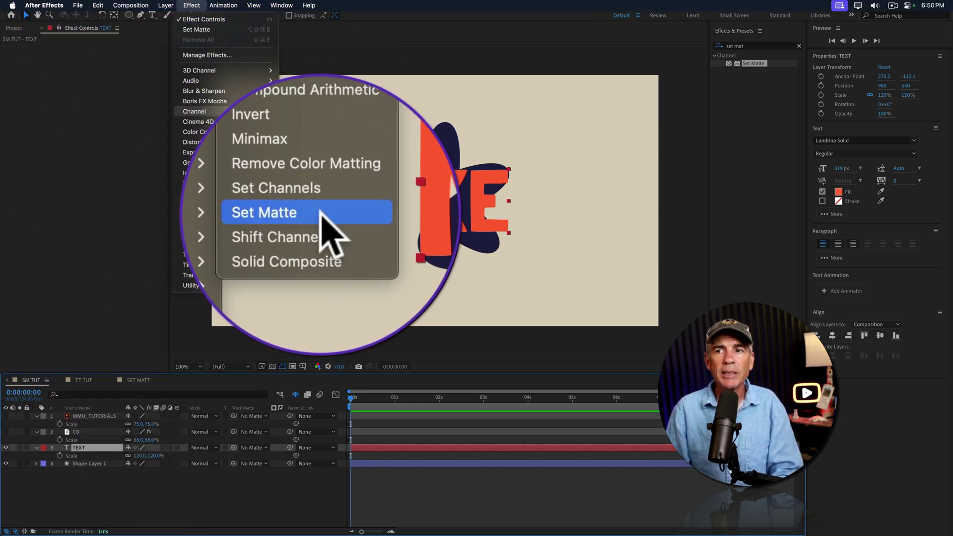
click(320, 213)
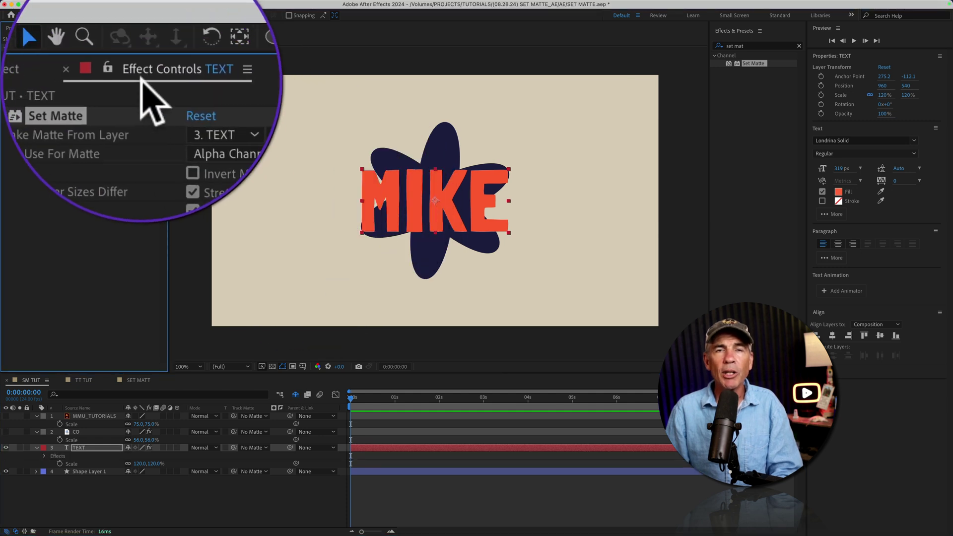
Matte the text with the flower shape layer, viewing transparency and toggling the flower.
click(112, 56)
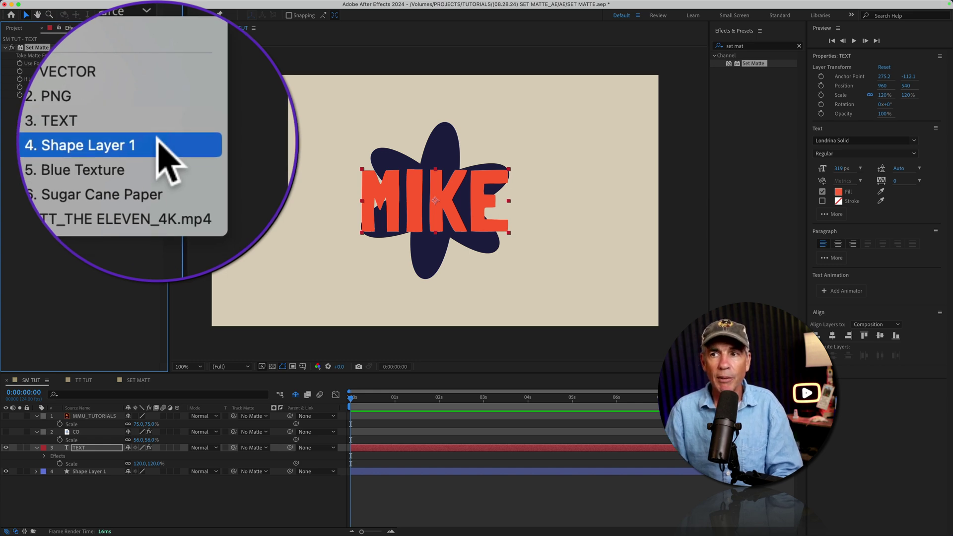
click(156, 140)
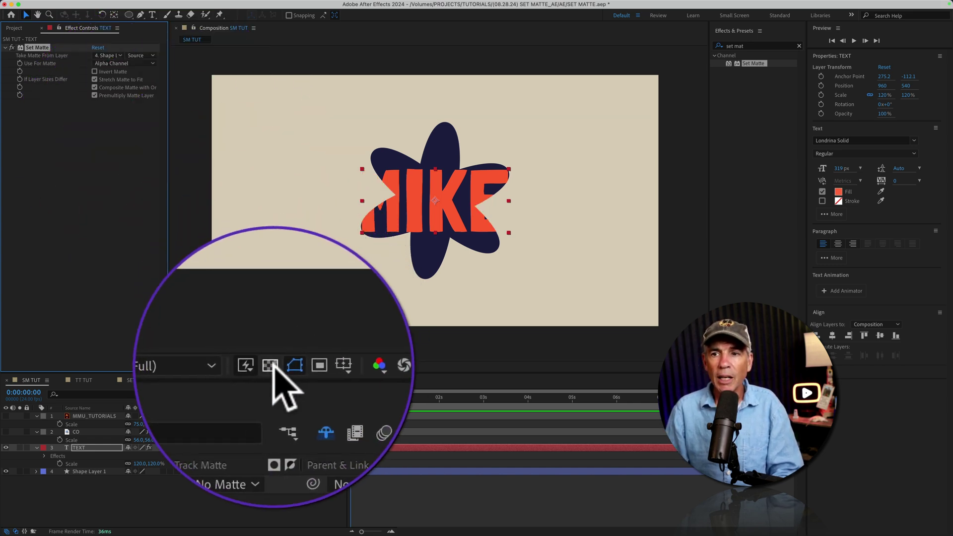
click(272, 366)
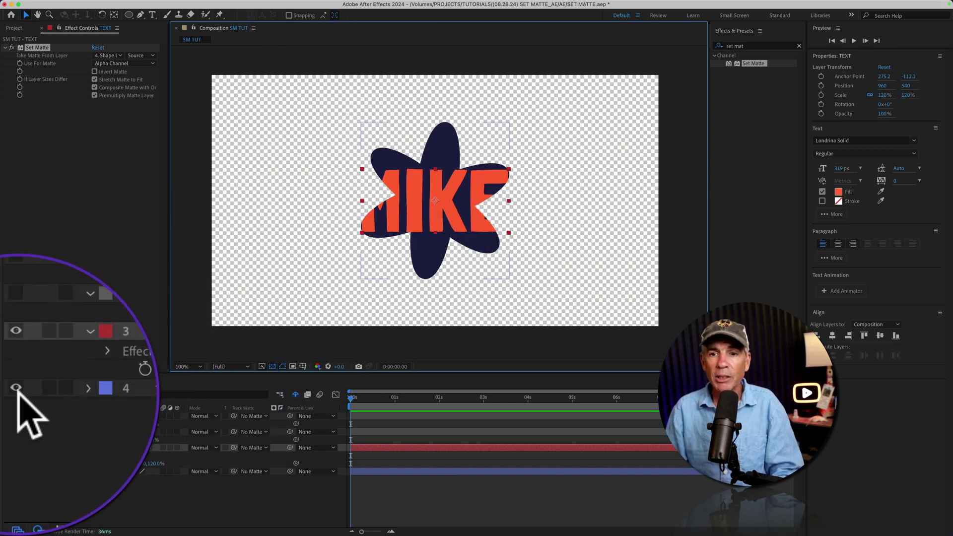
click(6, 471)
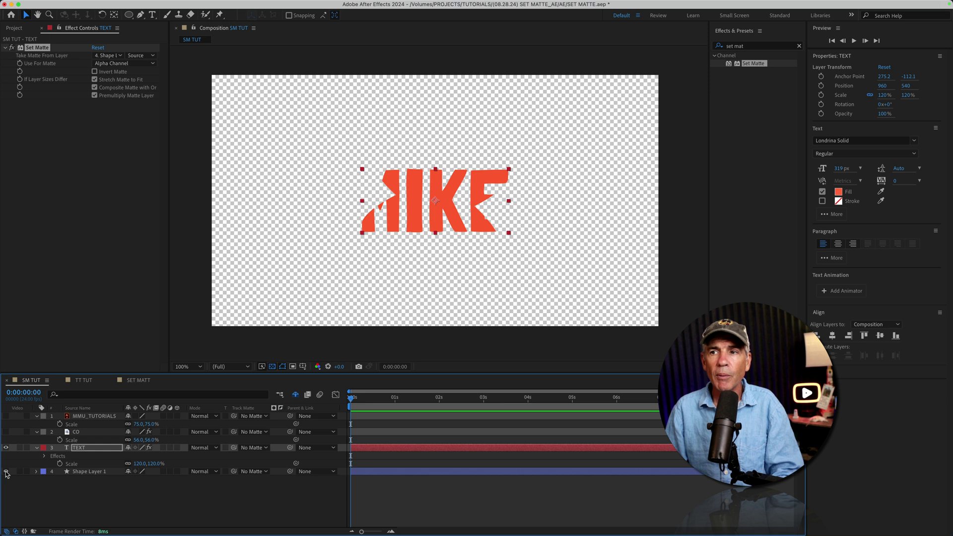
click(6, 471)
click(6, 471)
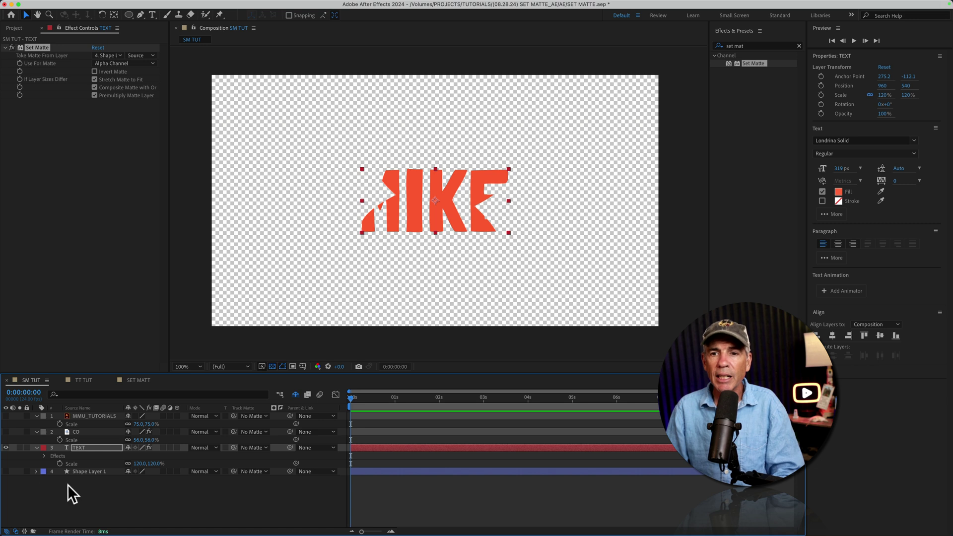
click(6, 471)
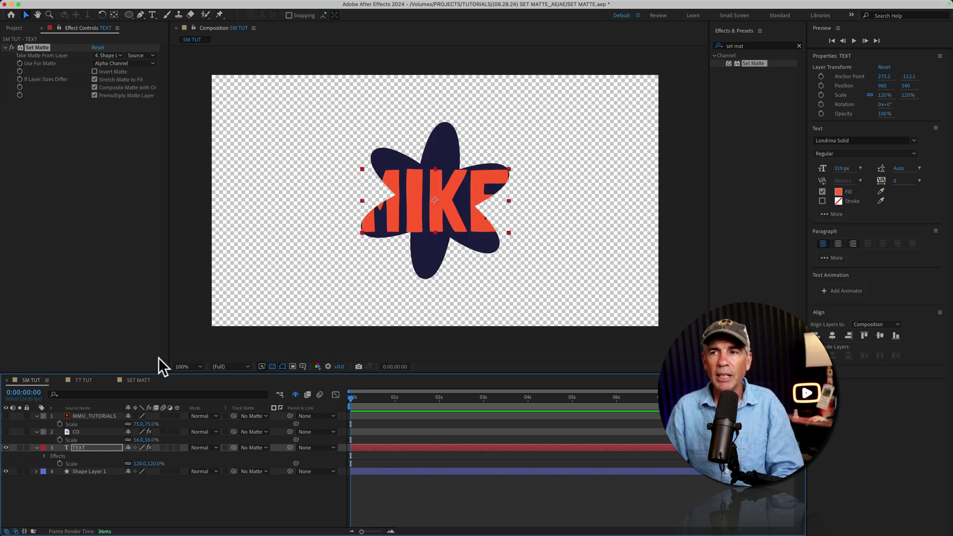
Test Invert Matte, drag the text across the flower, and hide the flower layer.
click(94, 71)
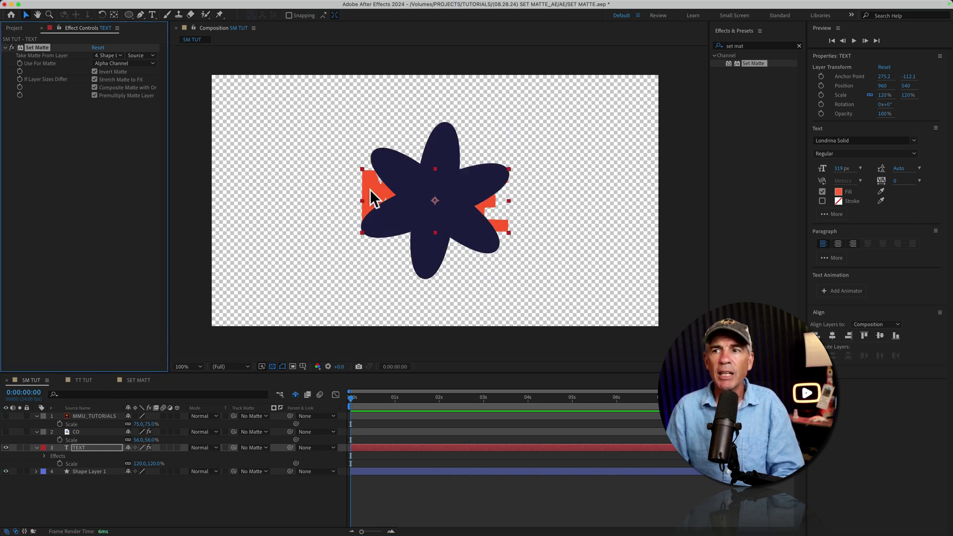
click(6, 471)
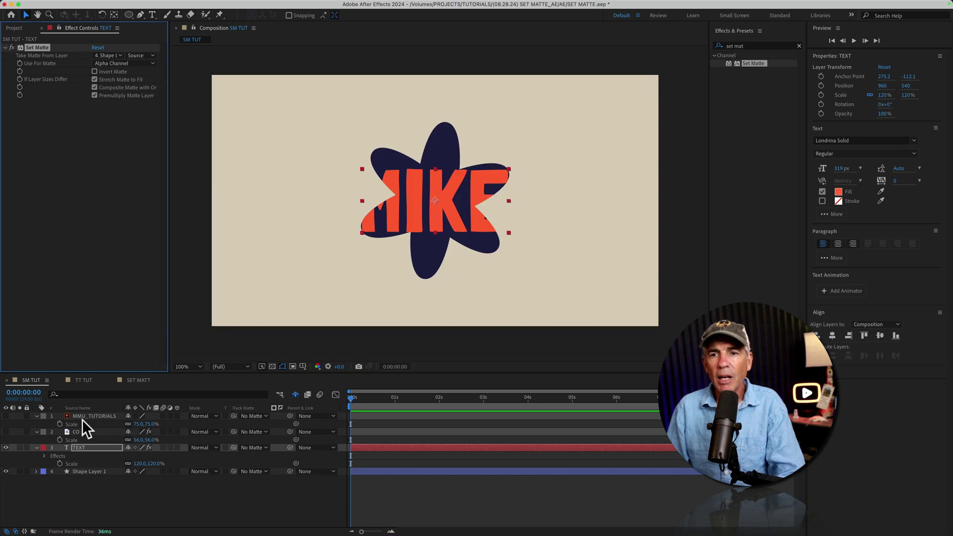
click(81, 446)
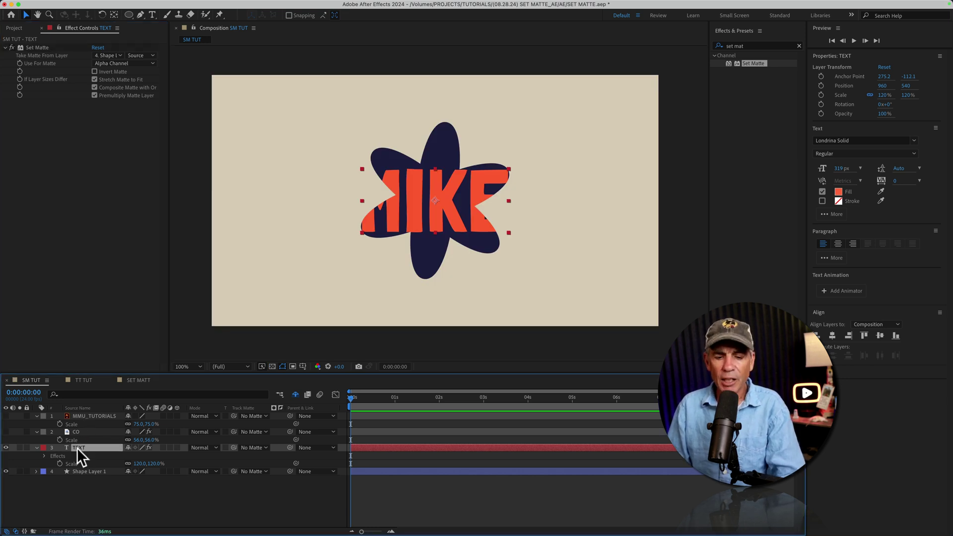
drag(442, 200, 368, 204)
drag(274, 201, 534, 195)
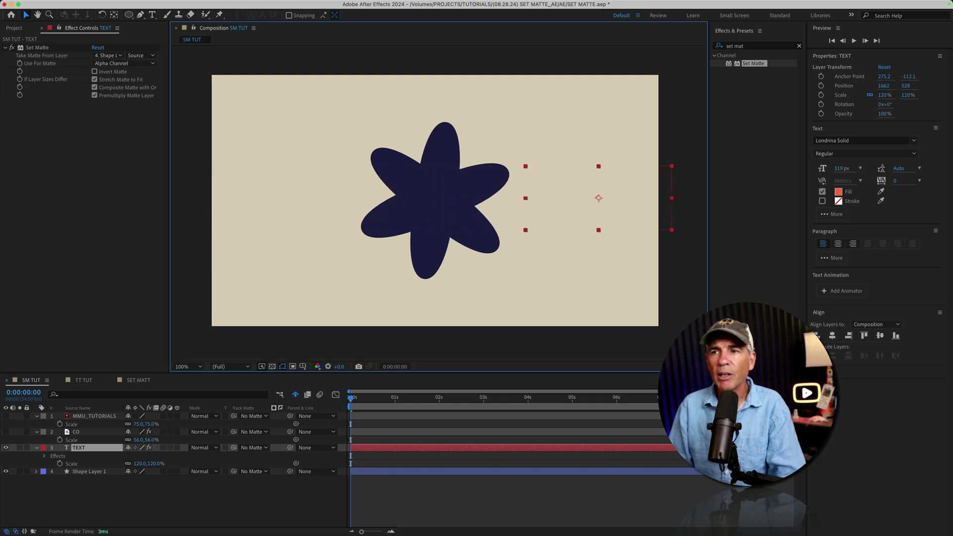
drag(605, 199, 334, 195)
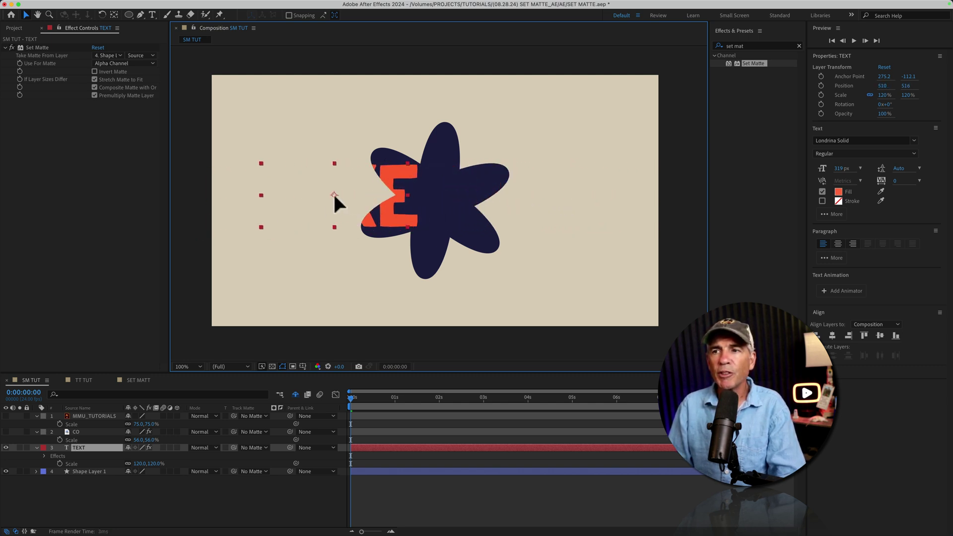
click(5, 472)
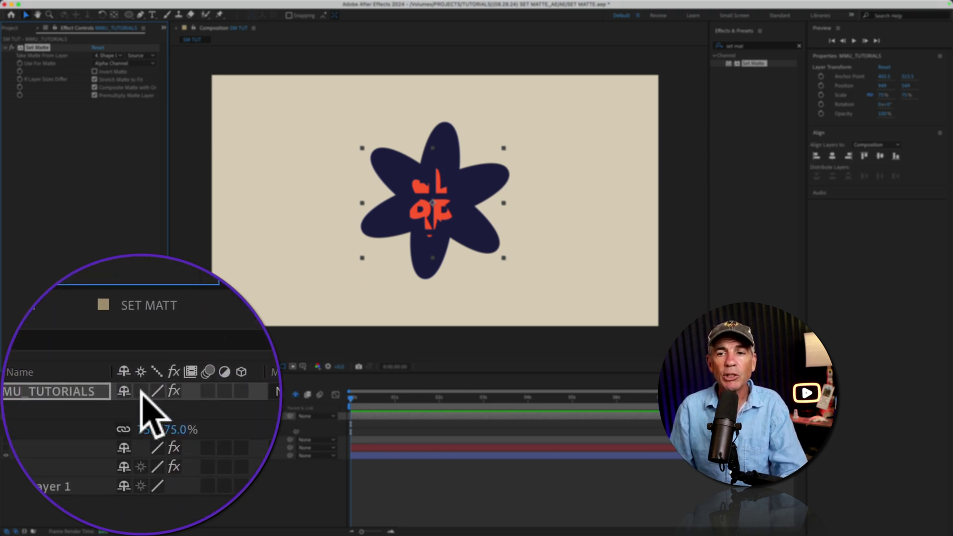
Turn on Continuously Rasterize for MMU_TUTORIALS and select the CO layer.
click(141, 393)
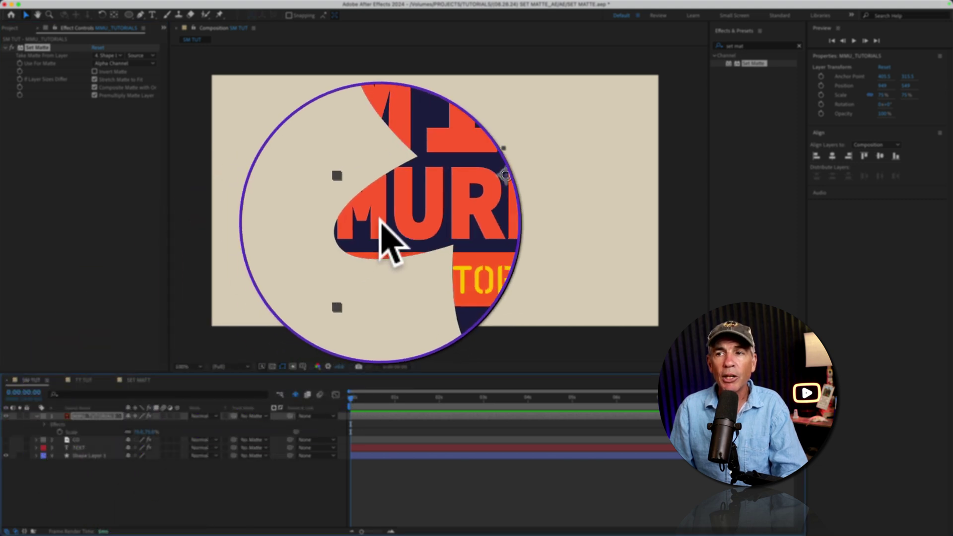
click(14, 49)
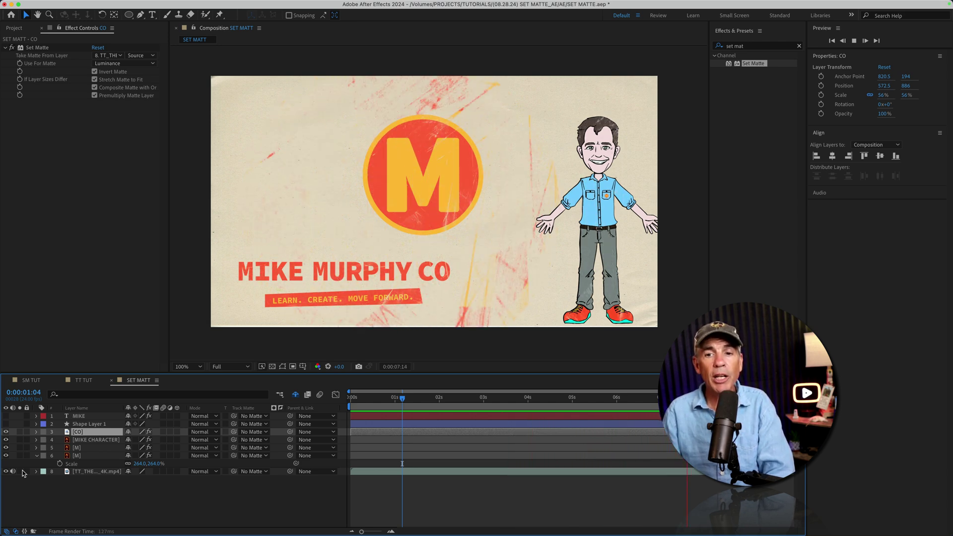
Solo the texture layer, check the matte source, and toggle Invert Matte on M.
click(20, 471)
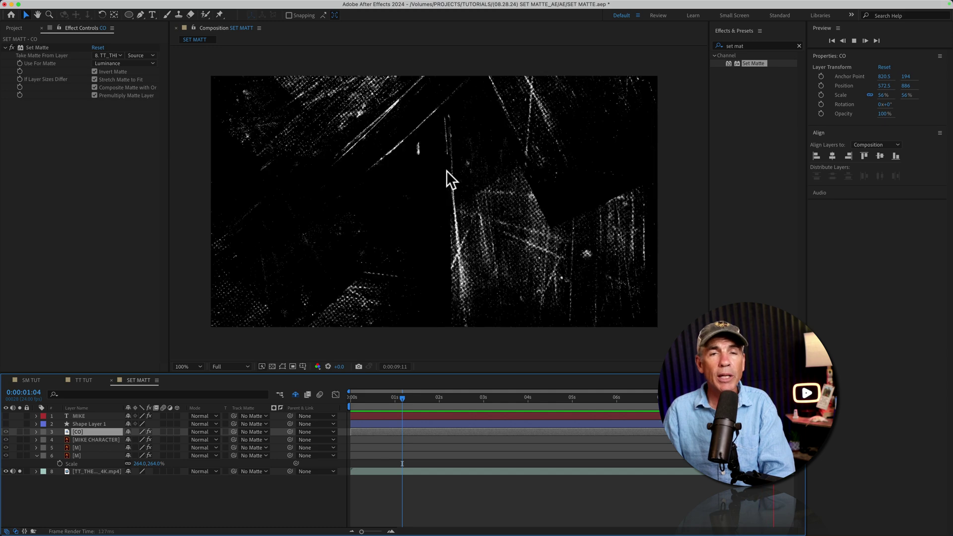
click(20, 471)
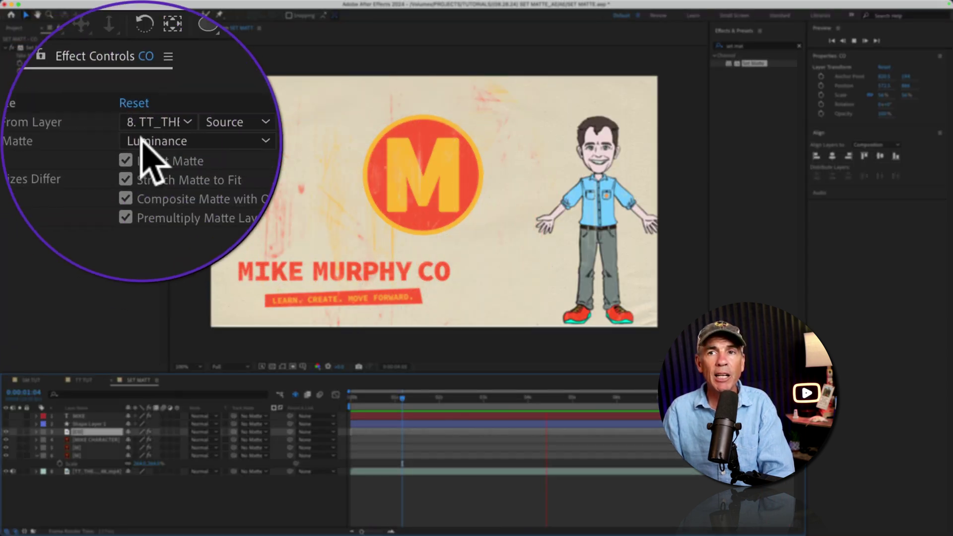
click(107, 55)
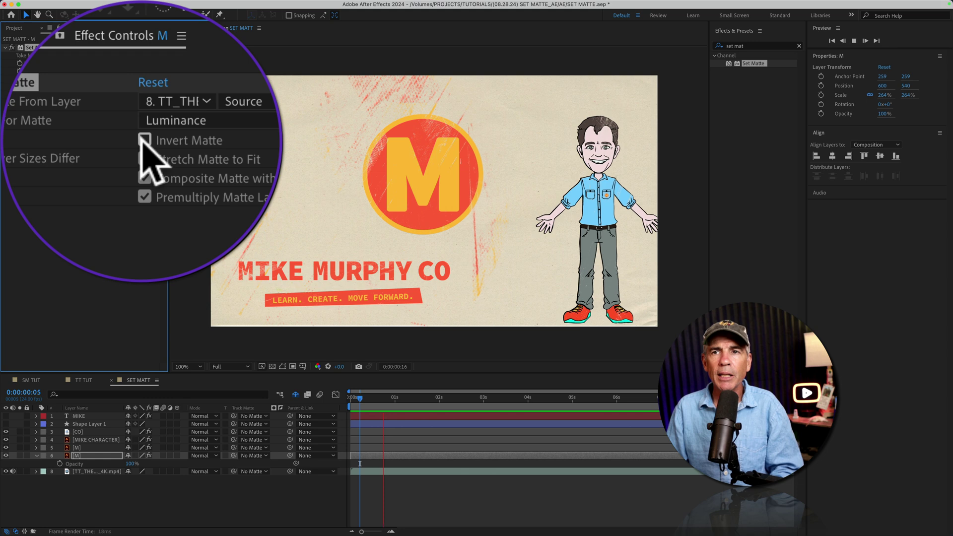
click(95, 71)
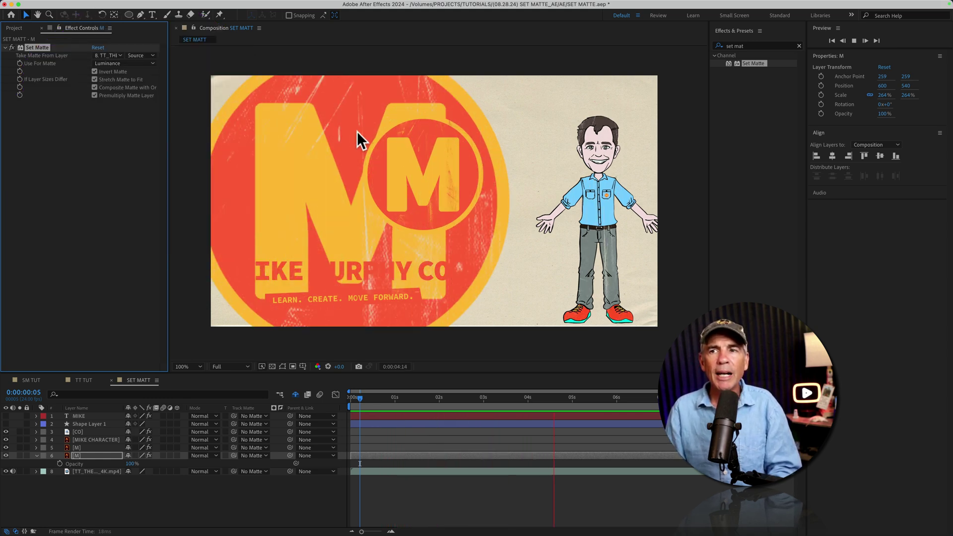
click(95, 72)
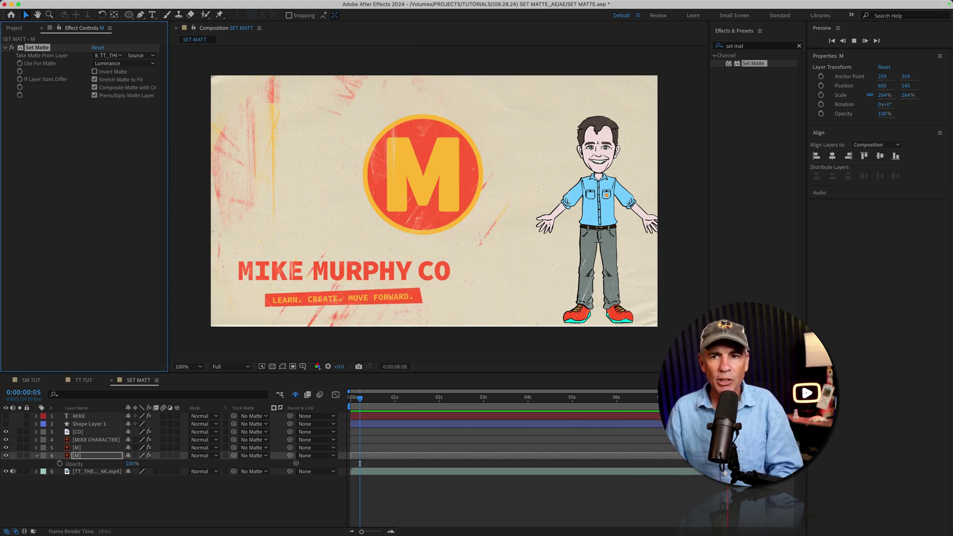
Set the M layer's blend mode to Linear Dodge and solo the scratch texture.
click(88, 454)
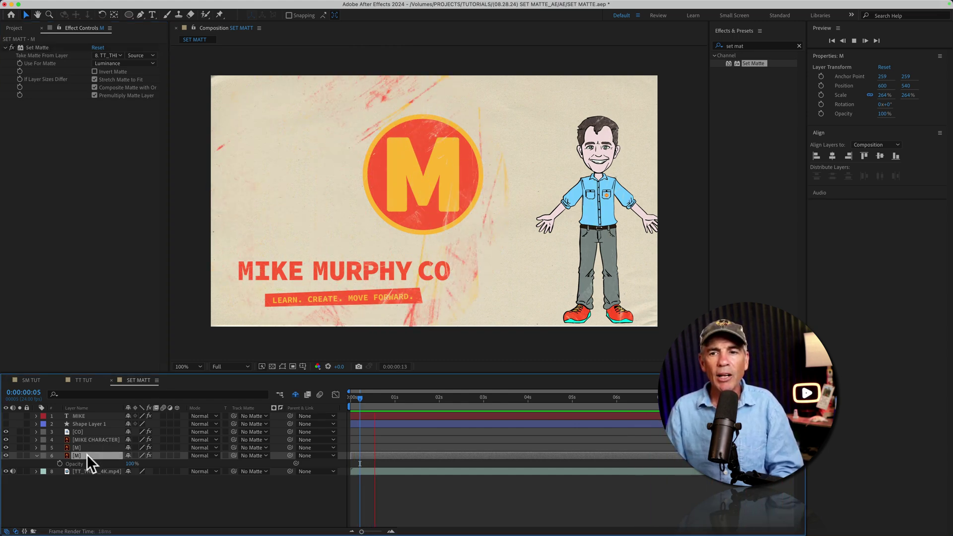
click(204, 455)
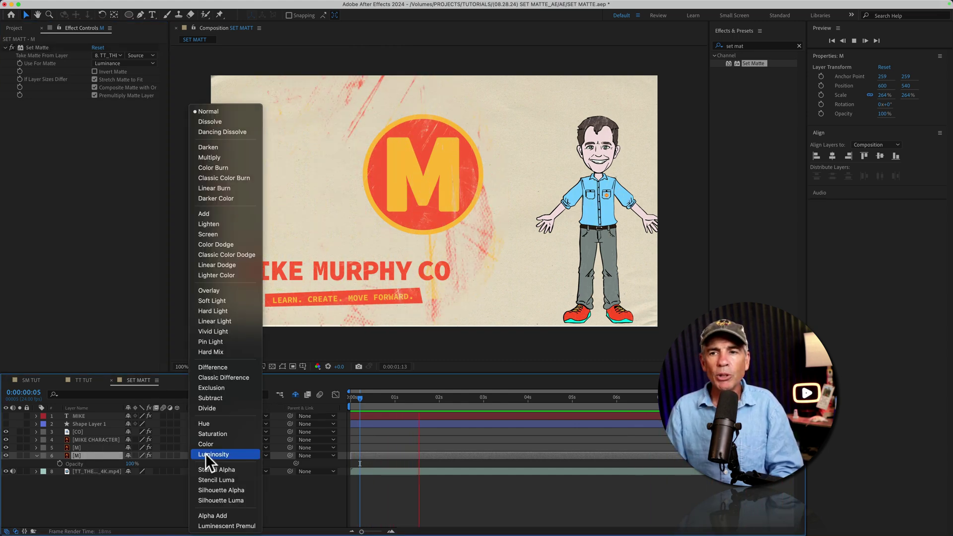
click(225, 263)
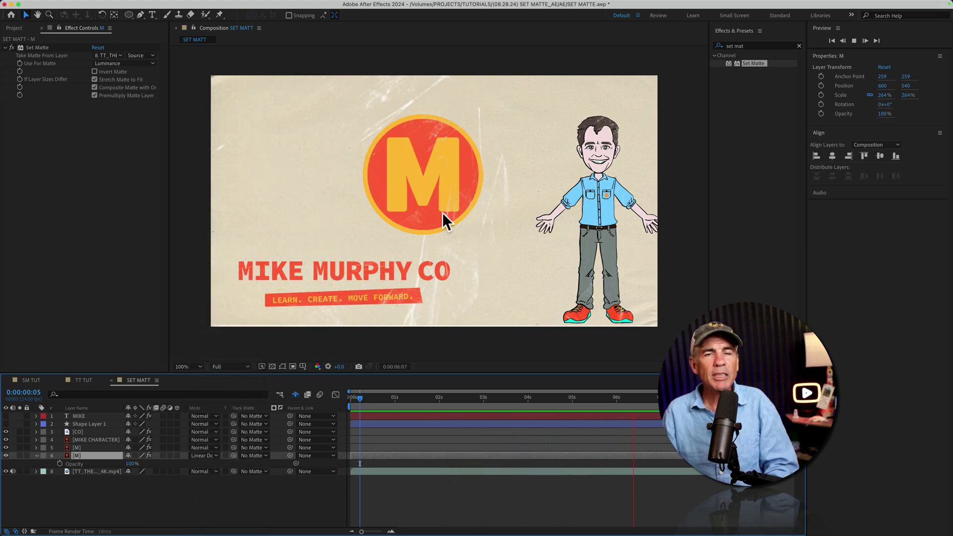
click(20, 471)
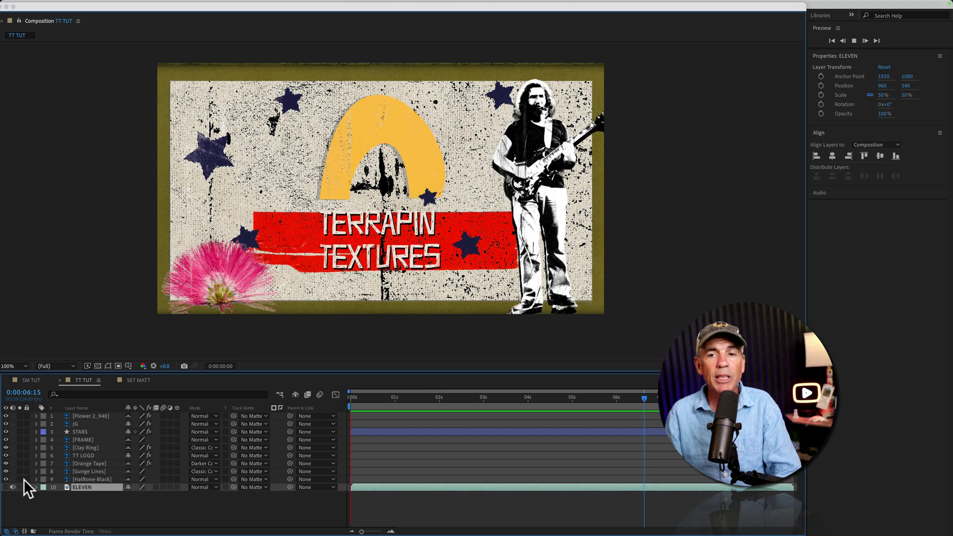
Show the ELEVEN scratch texture layer and briefly solo it for inspection.
click(6, 487)
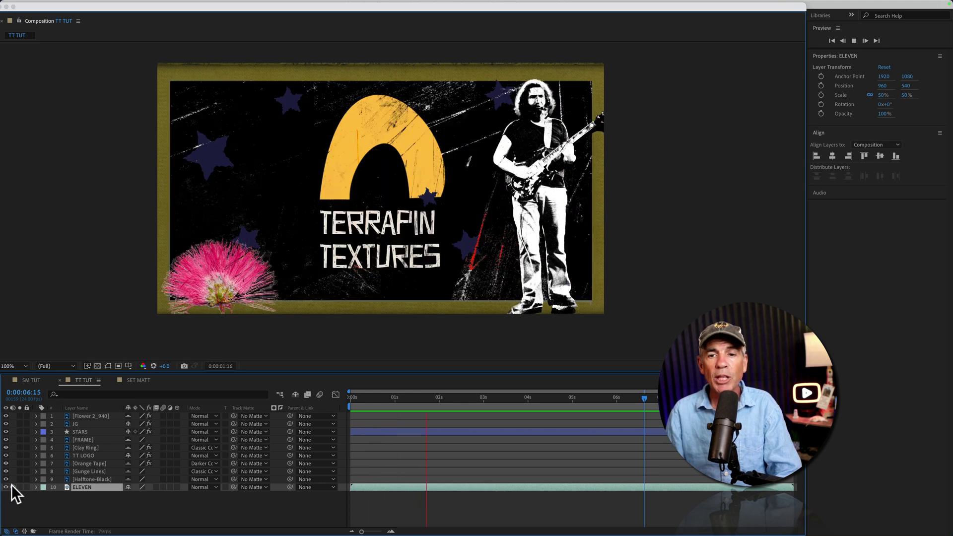
click(19, 487)
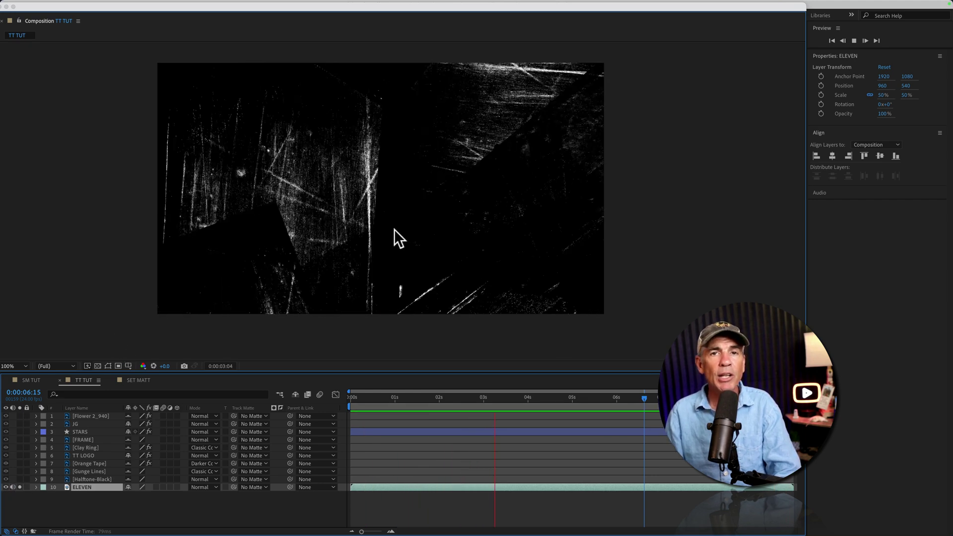
click(18, 486)
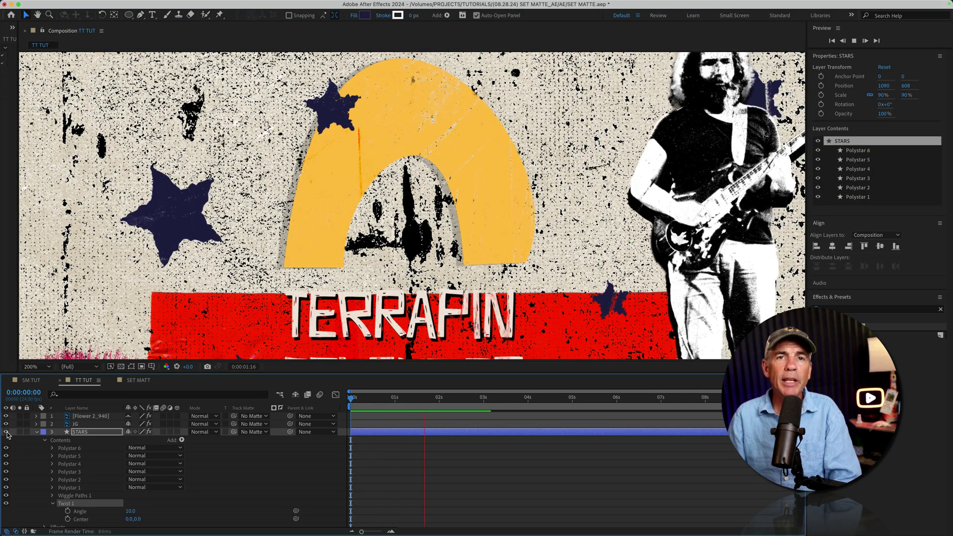
Compare the stars hidden and shown, then add a Twist 2 to STARS.
click(5, 432)
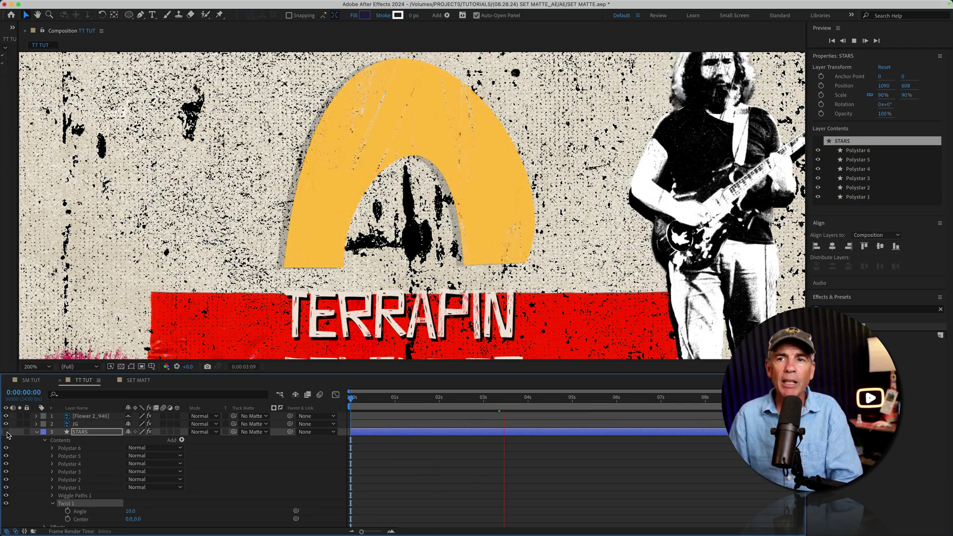
click(6, 432)
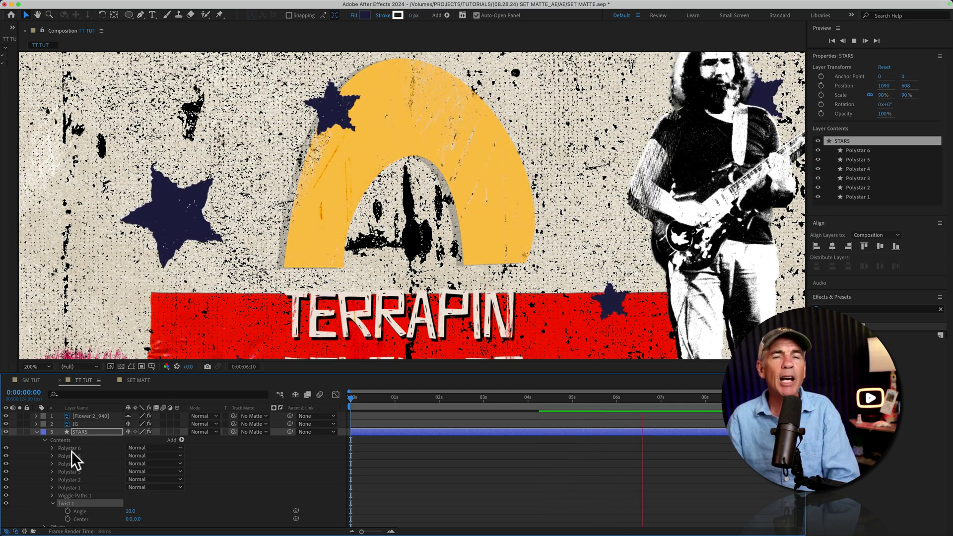
click(179, 439)
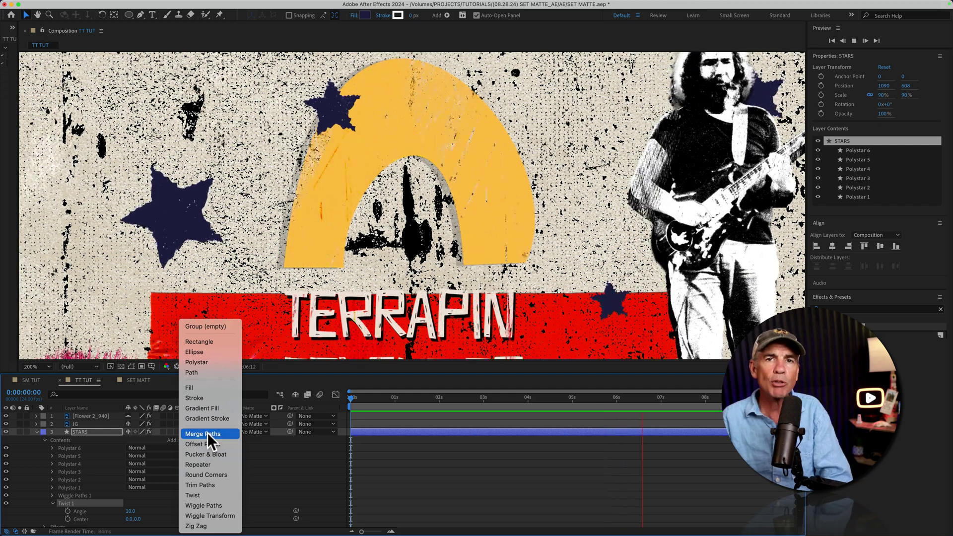
click(202, 494)
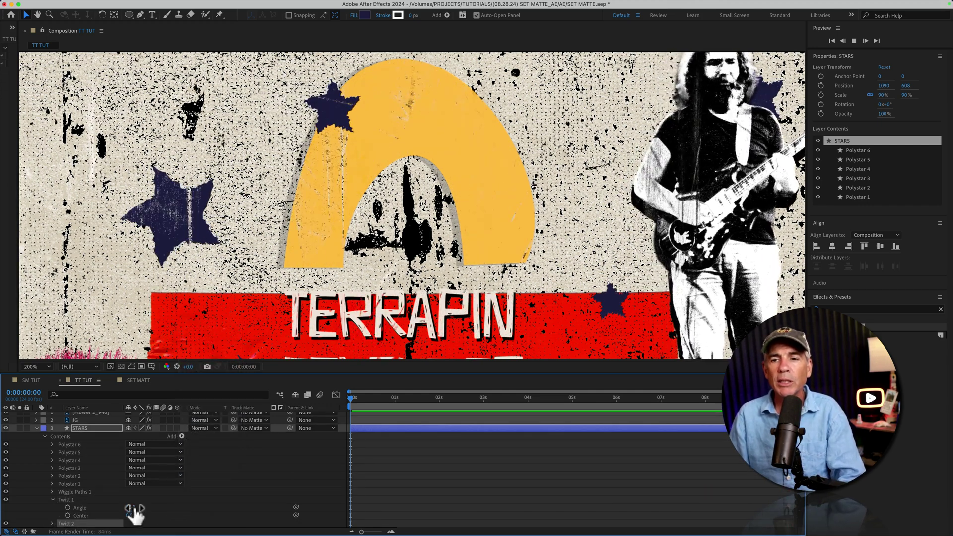
Set Twist 1's Angle to 2000.
click(132, 508)
text(2000)
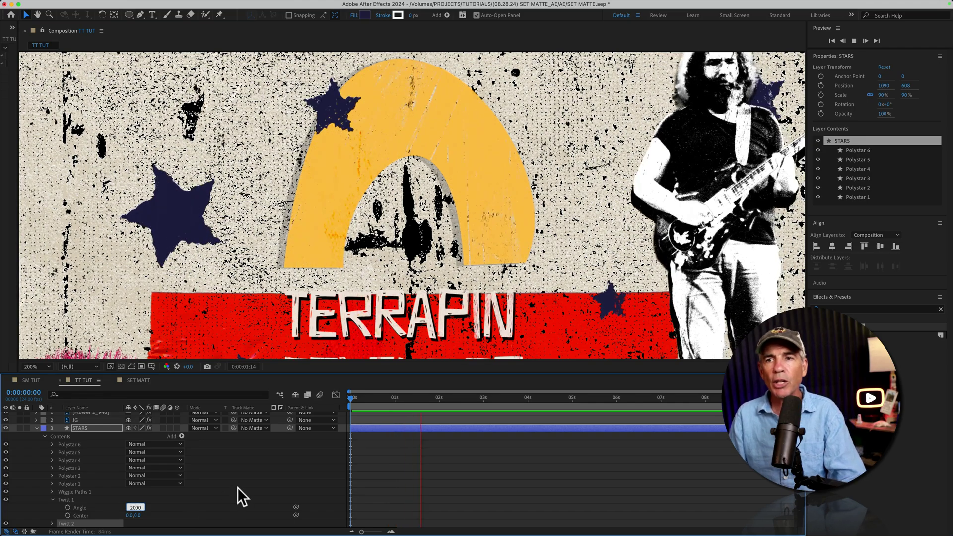
click(237, 488)
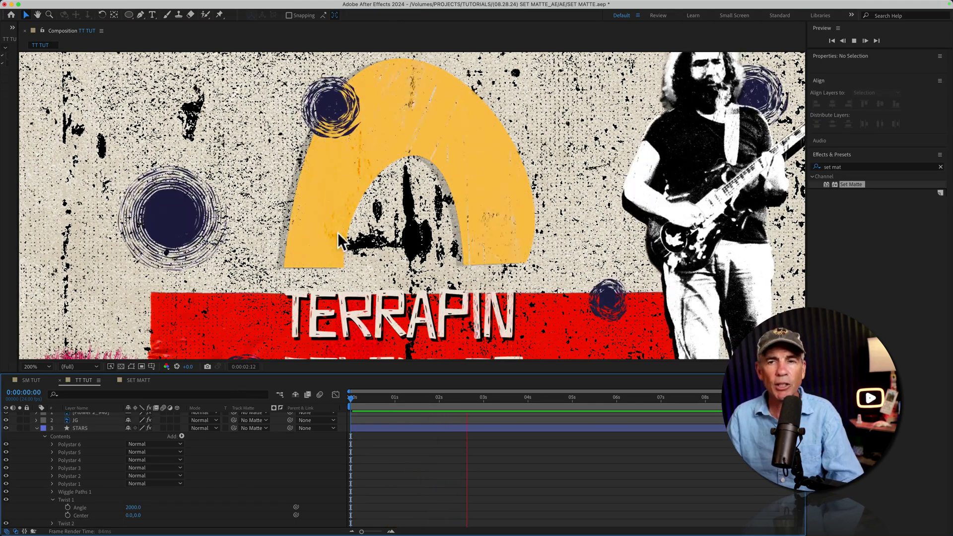